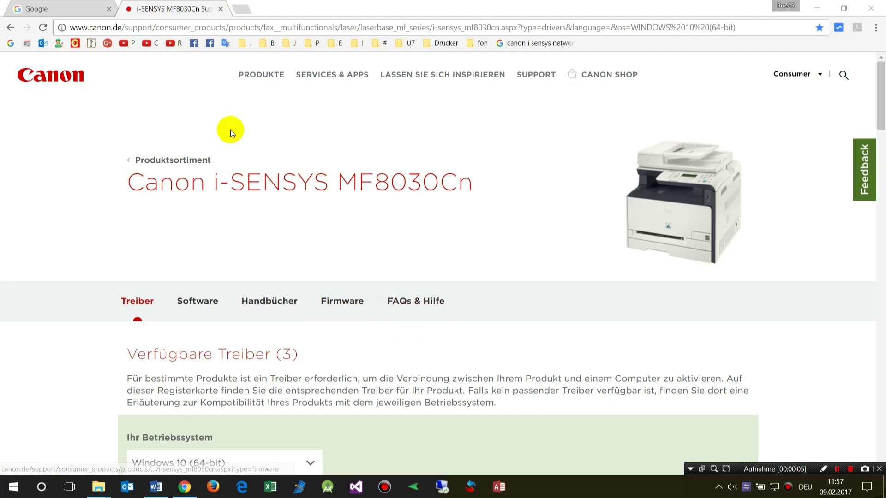
- Keep Windows 10 (64-bit) as the operating system filter on Canon's driver page
{"action": "mouse_move", "coordinate": [332, 74]}
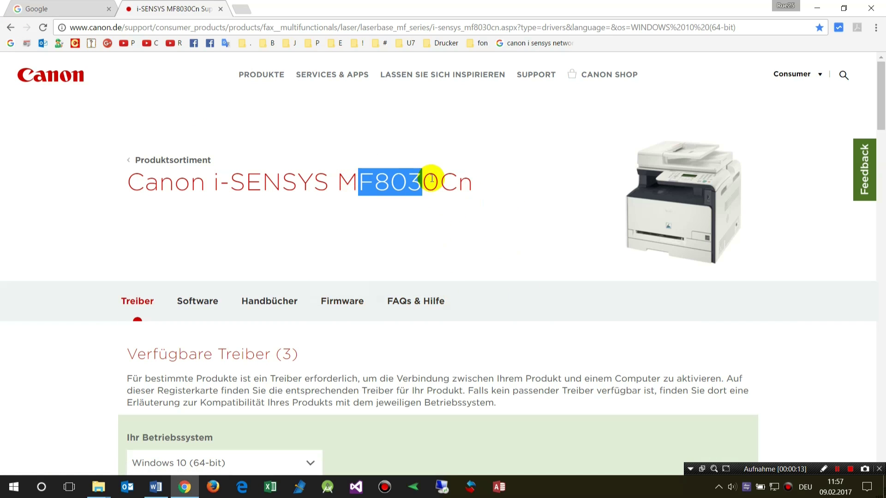
{"action": "scroll", "coordinate": [454, 235], "scroll_direction": "down", "scroll_amount": 4}
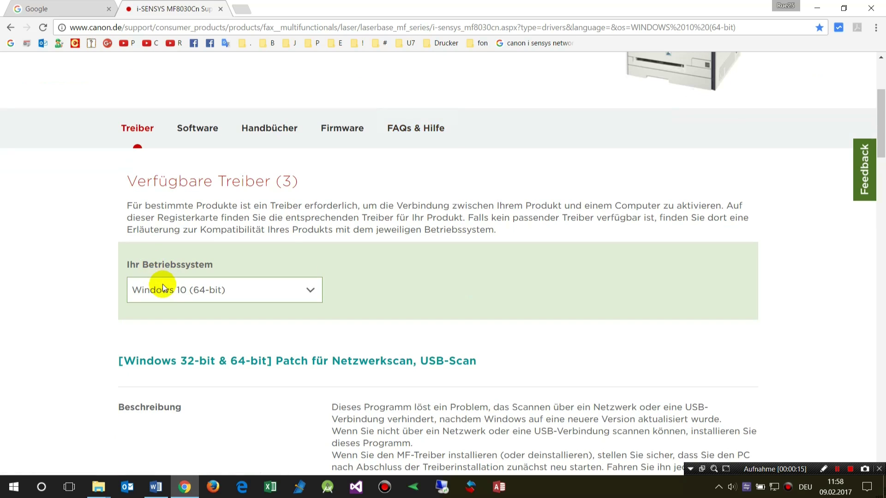
{"action": "left_click", "coordinate": [169, 293]}
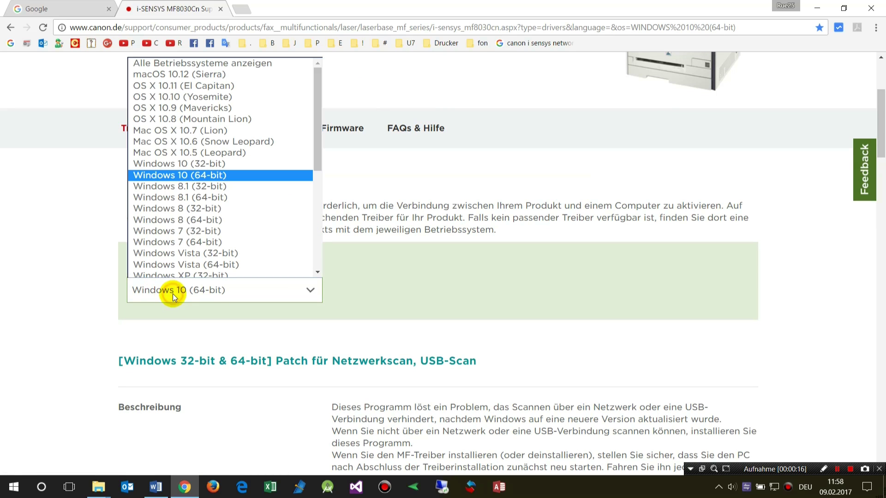
{"action": "left_click", "coordinate": [224, 171]}
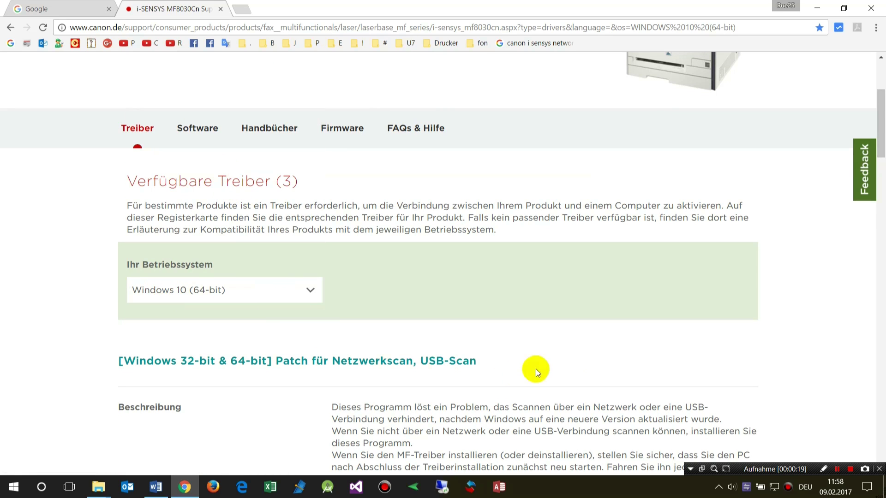
- Locate the MF8050Cn/MF8030Cn MFDrivers V20.05b package, then switch to File Explorer
{"action": "scroll", "coordinate": [568, 362], "scroll_direction": "down", "scroll_amount": 5}
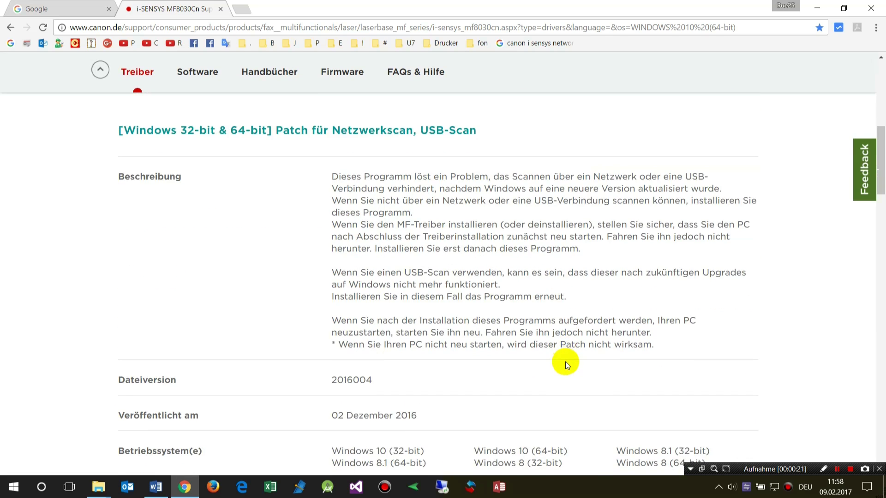
{"action": "scroll", "coordinate": [565, 362], "scroll_direction": "down", "scroll_amount": 1}
{"action": "scroll", "coordinate": [285, 244], "scroll_direction": "up", "scroll_amount": 3}
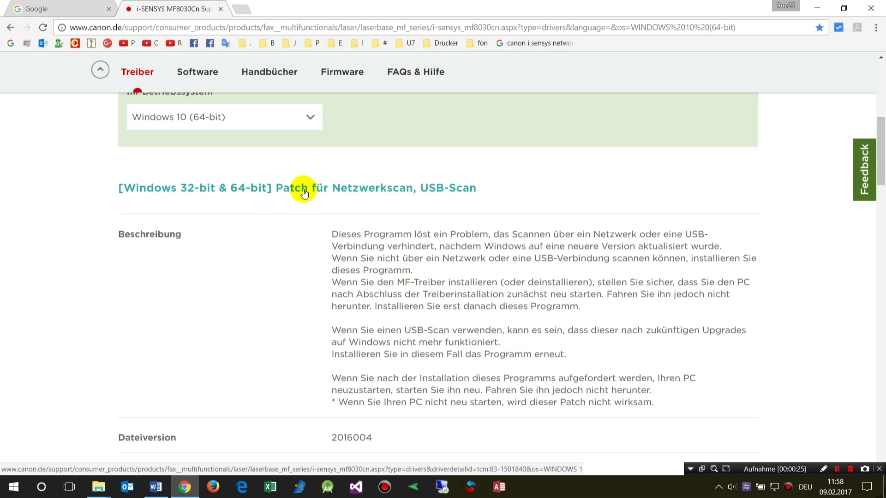
{"action": "scroll", "coordinate": [316, 233], "scroll_direction": "down", "scroll_amount": 8}
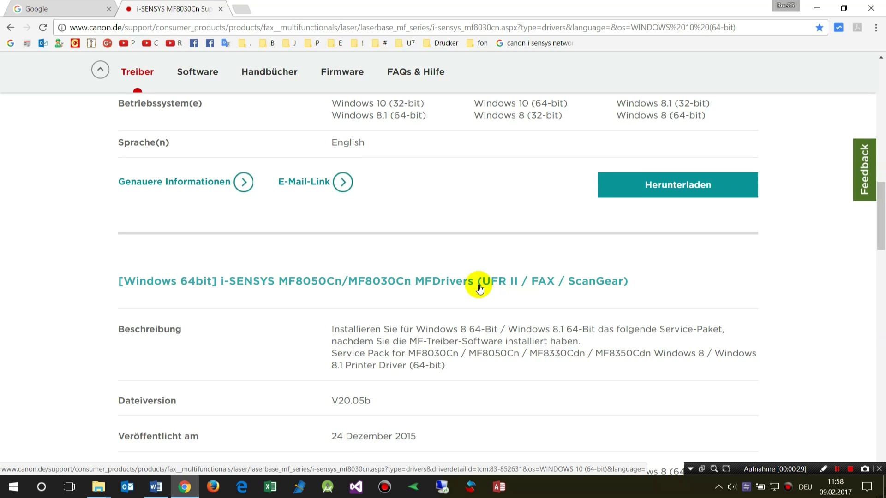
{"action": "scroll", "coordinate": [479, 288], "scroll_direction": "down", "scroll_amount": 1}
{"action": "left_click", "coordinate": [98, 486]}
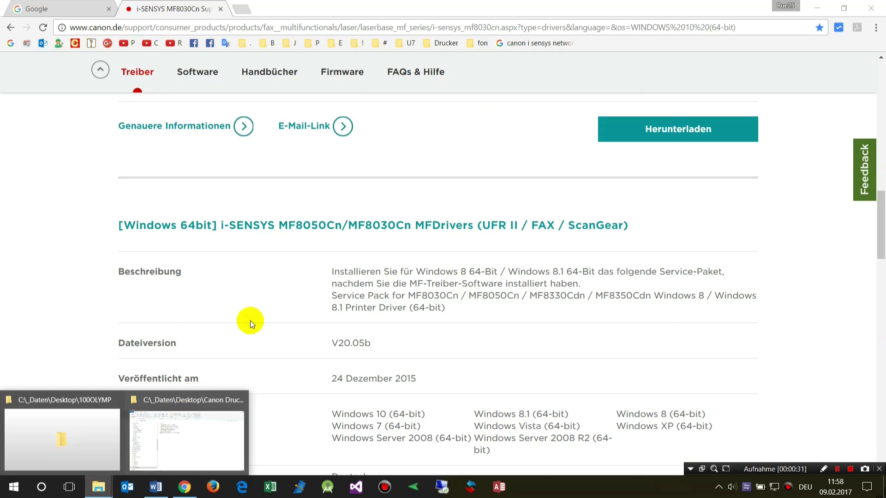
- In the Canon Drucker folder, open MF8050CnMFDriversV2005bW64DE and launch its Setup.exe
{"action": "left_click", "coordinate": [169, 424]}
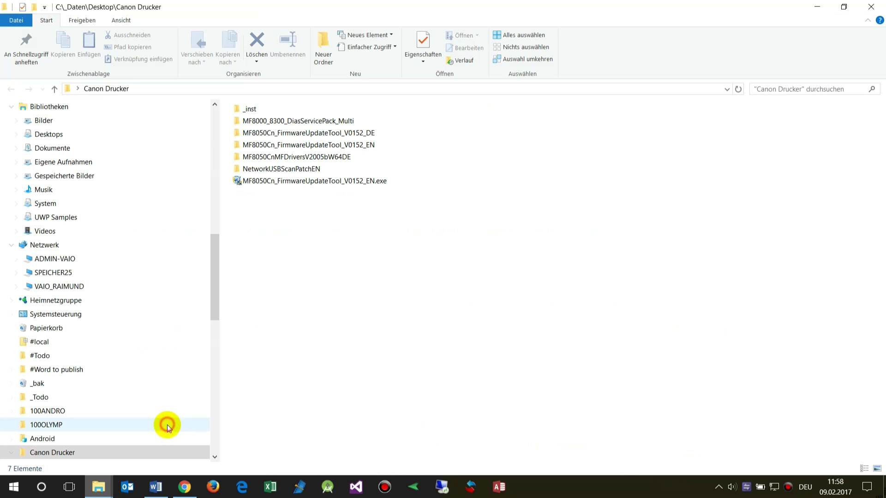
{"action": "double_click", "coordinate": [326, 158]}
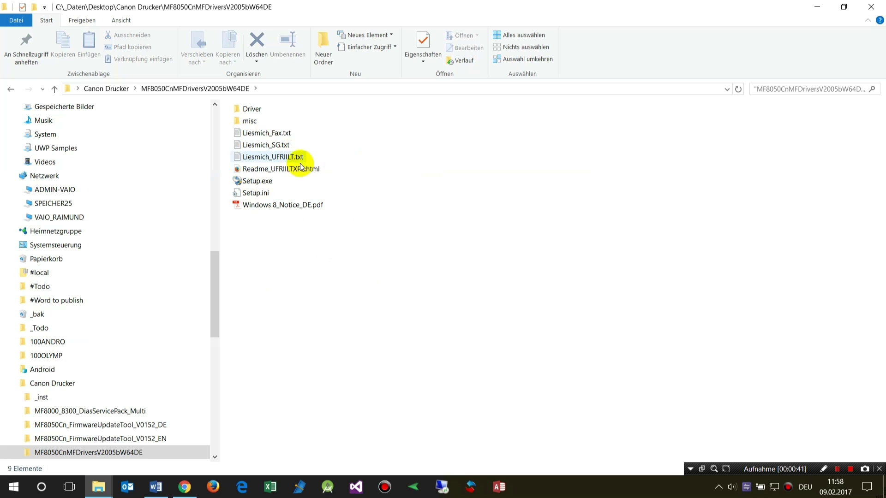
{"action": "left_click", "coordinate": [254, 183]}
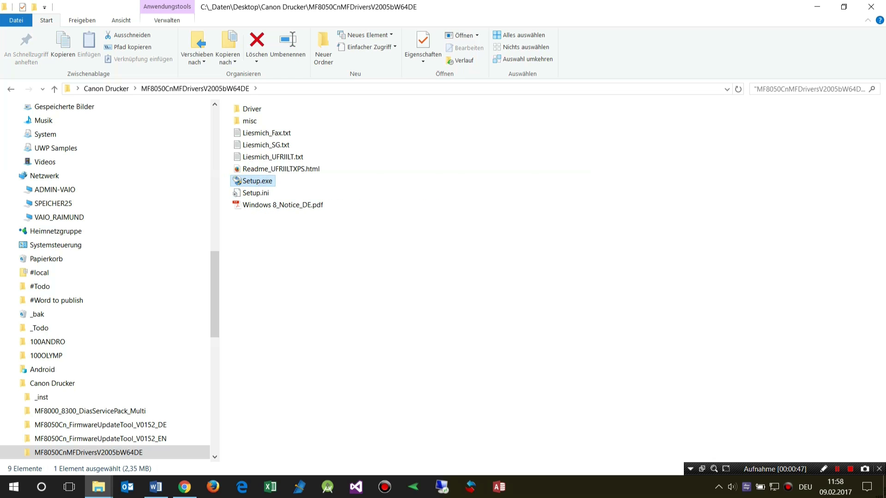
- Accept the licence, choose Netzwerkverbindung, and allow the installer through the firewall
{"action": "left_click", "coordinate": [509, 348]}
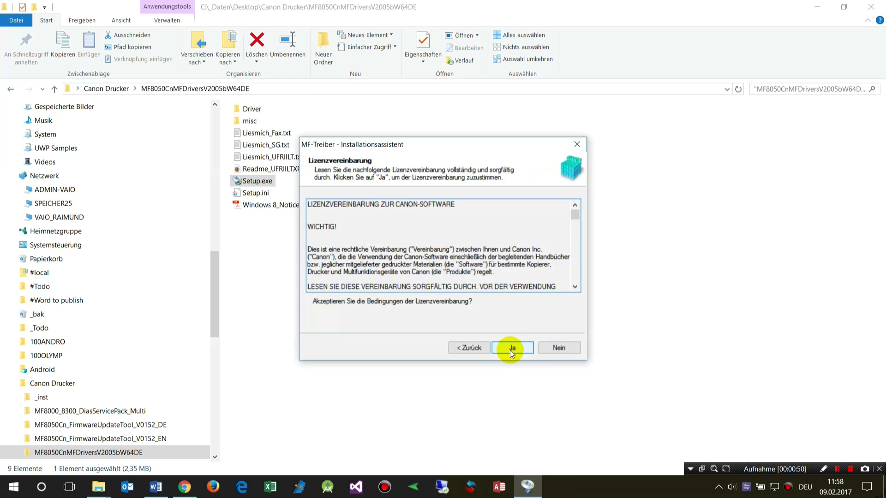
{"action": "left_click", "coordinate": [510, 351]}
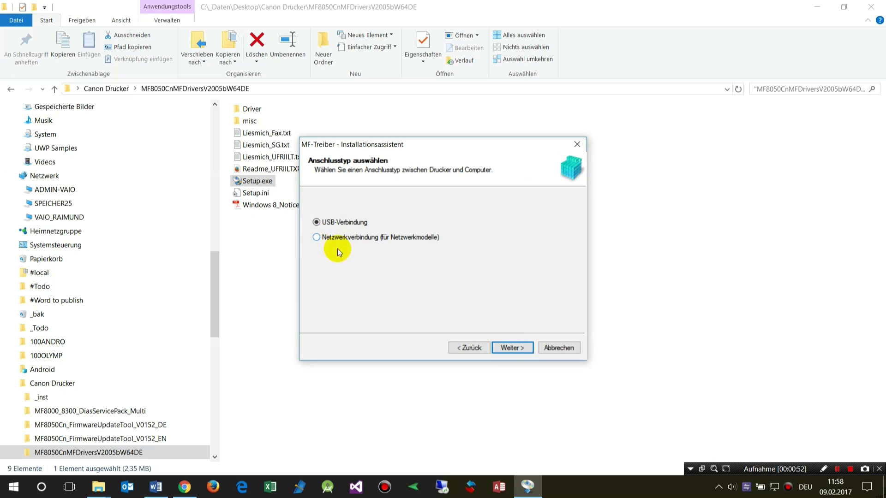
{"action": "left_click", "coordinate": [316, 237]}
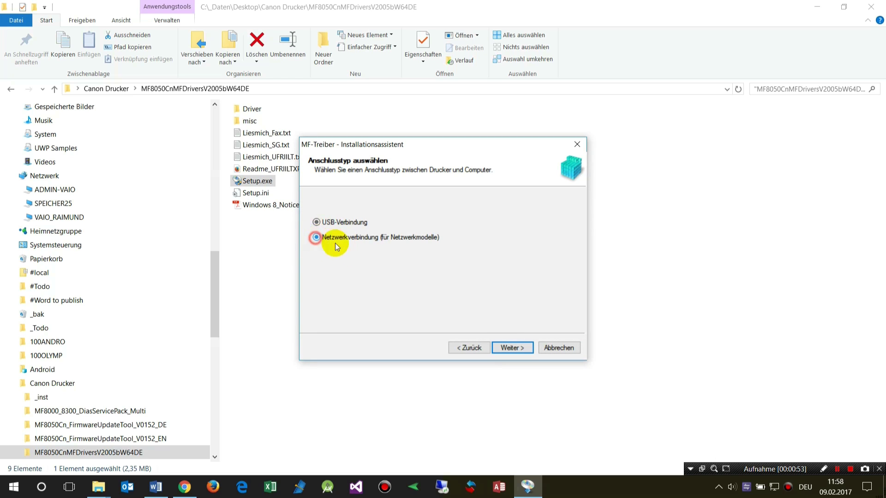
{"action": "left_click", "coordinate": [509, 347]}
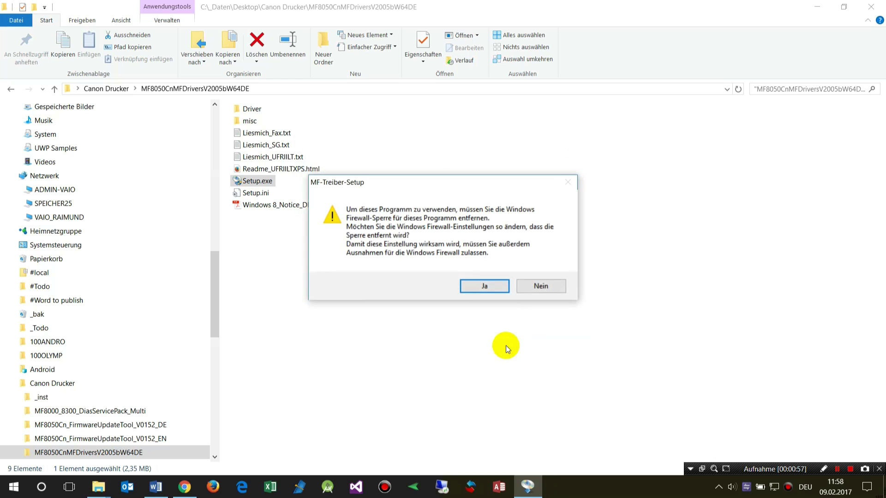
{"action": "left_click", "coordinate": [480, 287]}
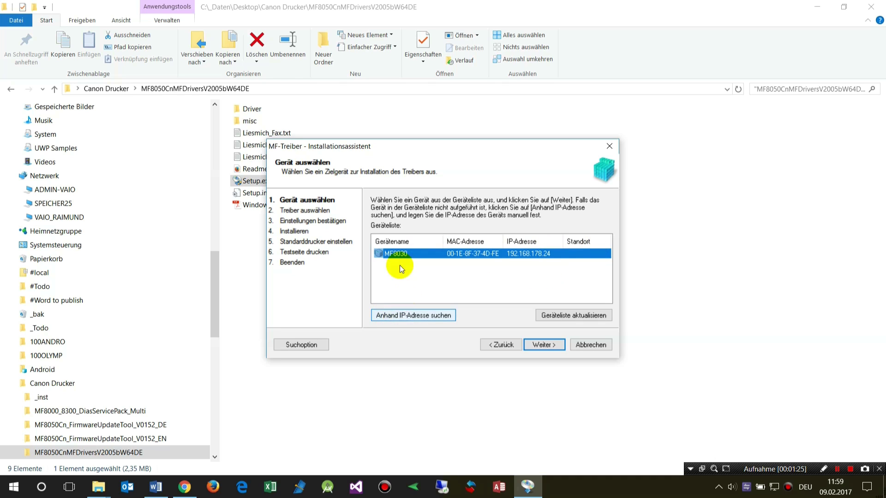
- Find the MF8030 by IP 192.168.178.24, finish installing, then search Windows for 'printer'
{"action": "left_click", "coordinate": [397, 317]}
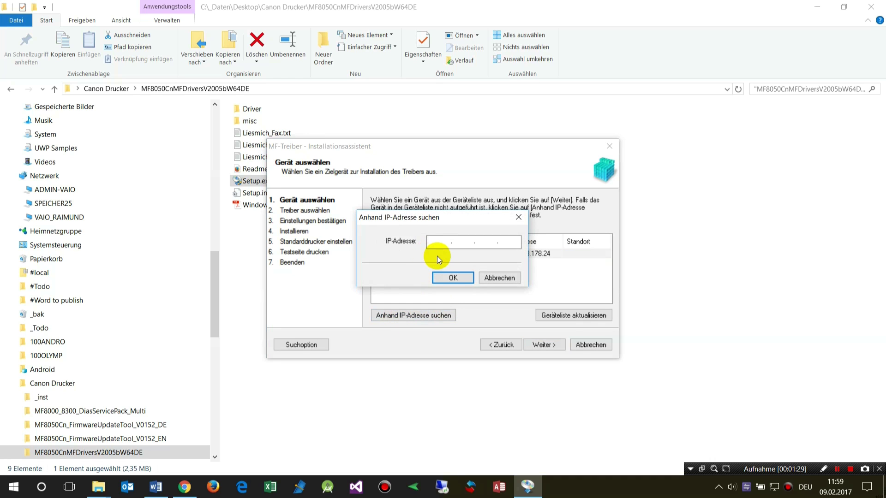
{"action": "type", "text": "192.168.178.24"}
{"action": "left_click", "coordinate": [456, 278]}
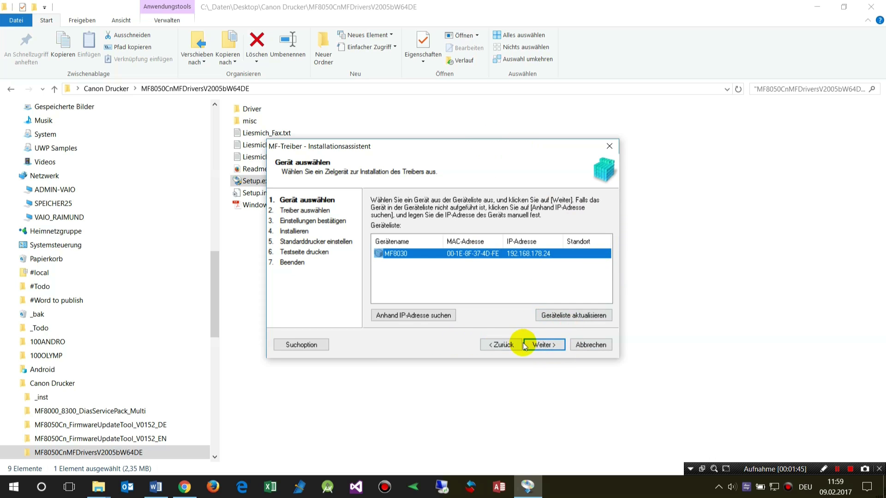
{"action": "left_click", "coordinate": [41, 486]}
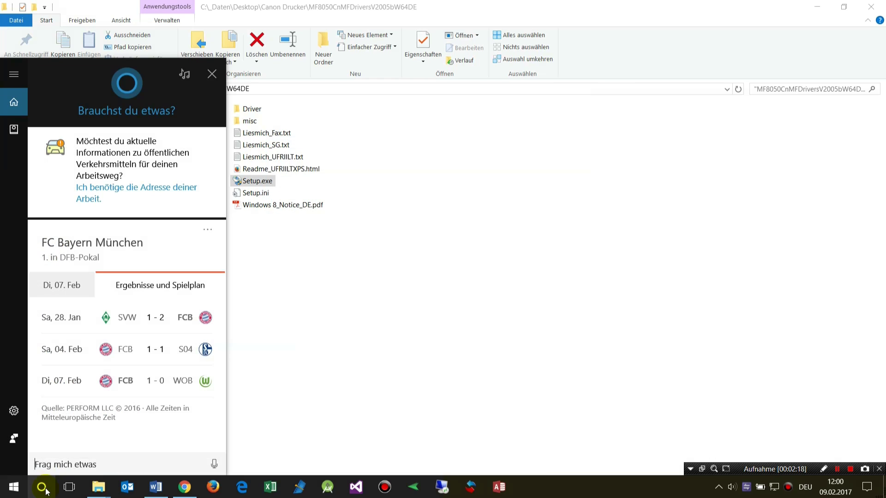
{"action": "type", "text": "printer"}
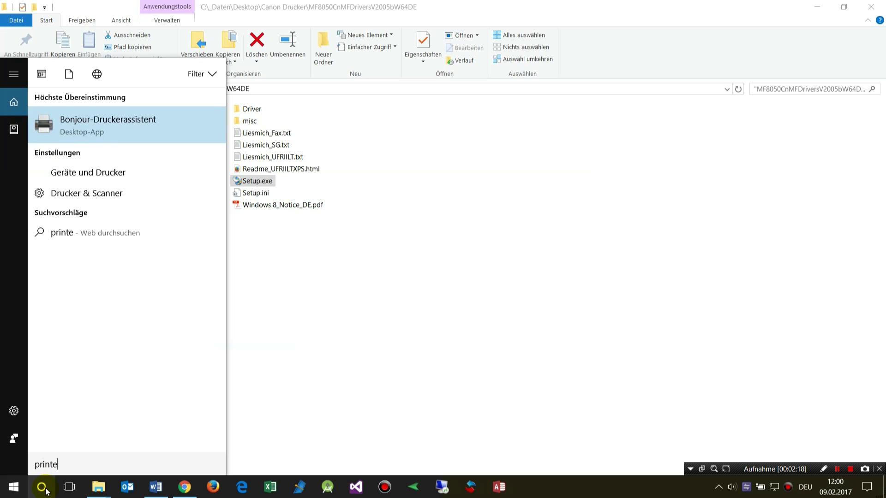
- Open Geräte und Drucker and bring up the Canon MF8030cn's printer properties
{"action": "left_click", "coordinate": [97, 180]}
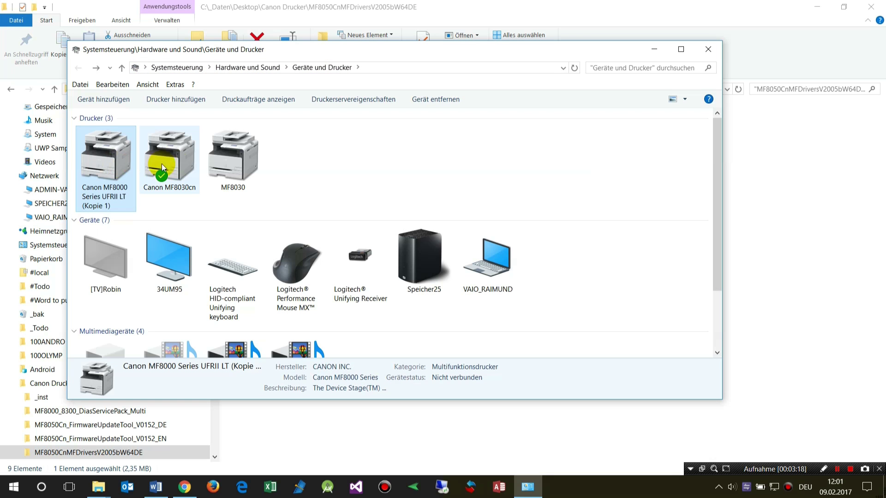
{"action": "double_click", "coordinate": [194, 168]}
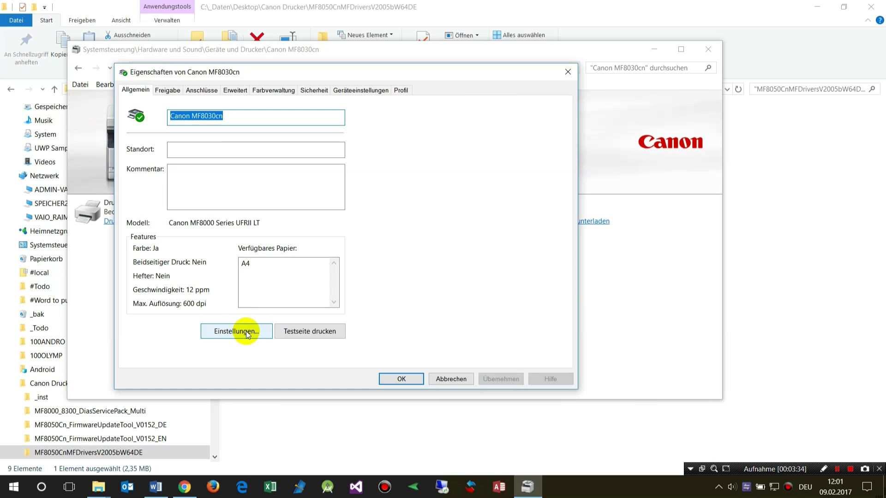
- Check on the Anschlüsse tab that the CNMFNP network port is ticked
{"action": "left_click", "coordinate": [203, 91]}
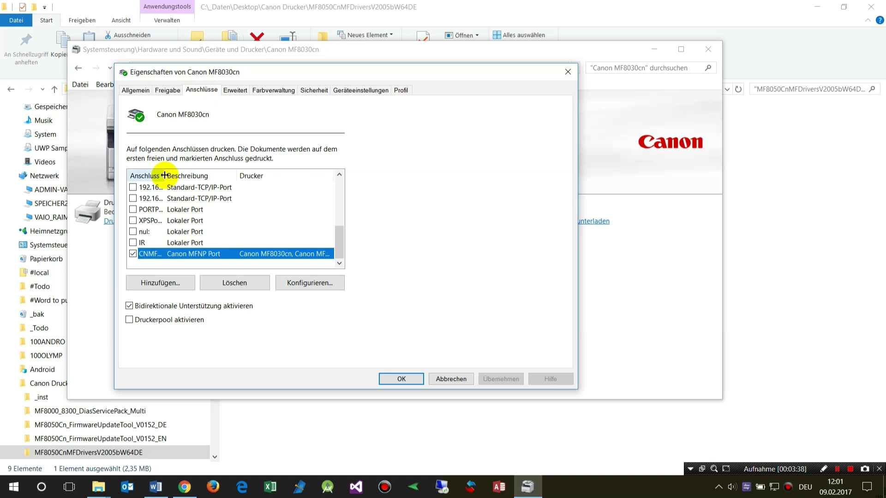
{"action": "left_click_drag", "start_coordinate": [165, 175], "coordinate": [222, 176]}
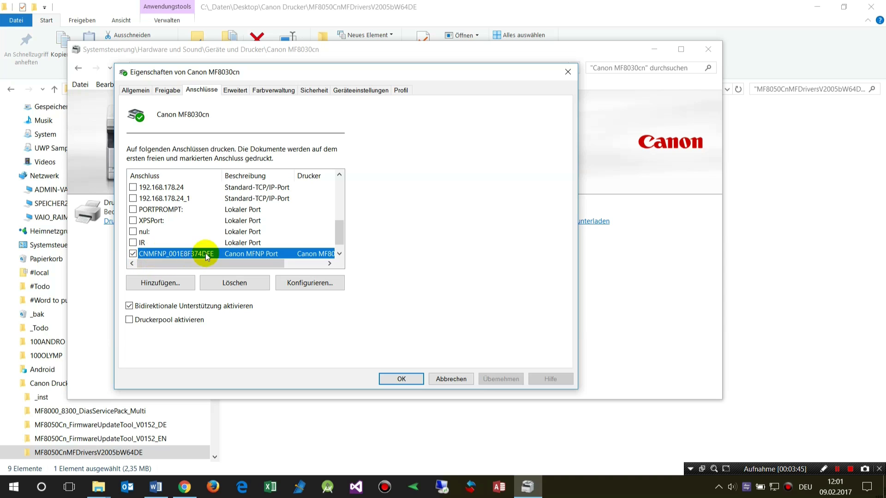
{"action": "left_click_drag", "start_coordinate": [200, 264], "coordinate": [242, 265]}
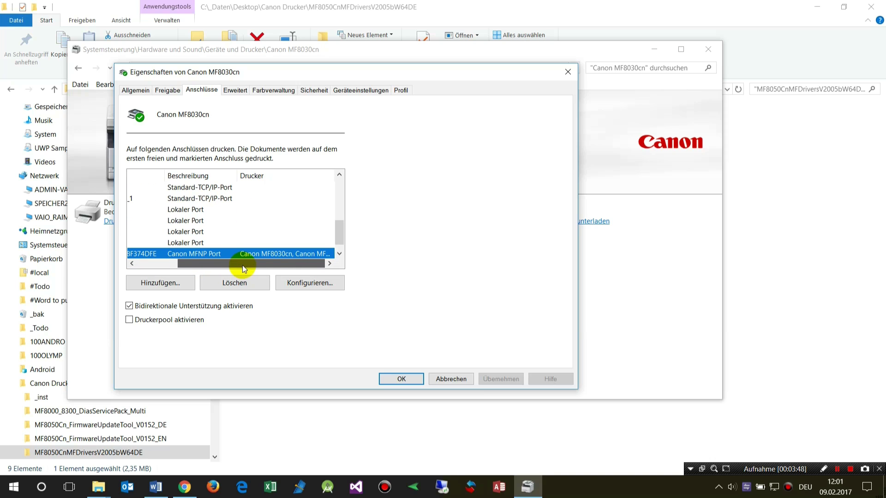
{"action": "left_click", "coordinate": [160, 263]}
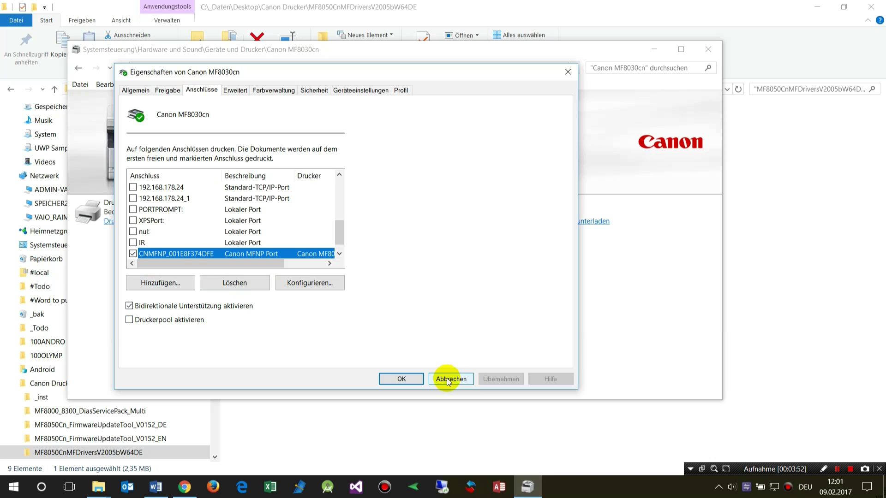
- Print a test page from the Allgemein tab and close the confirmation
{"action": "left_click", "coordinate": [137, 91]}
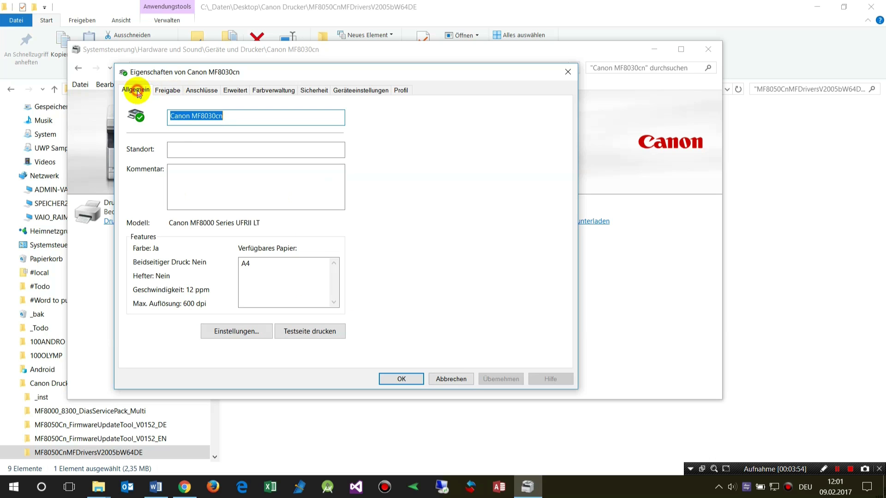
{"action": "left_click", "coordinate": [324, 337]}
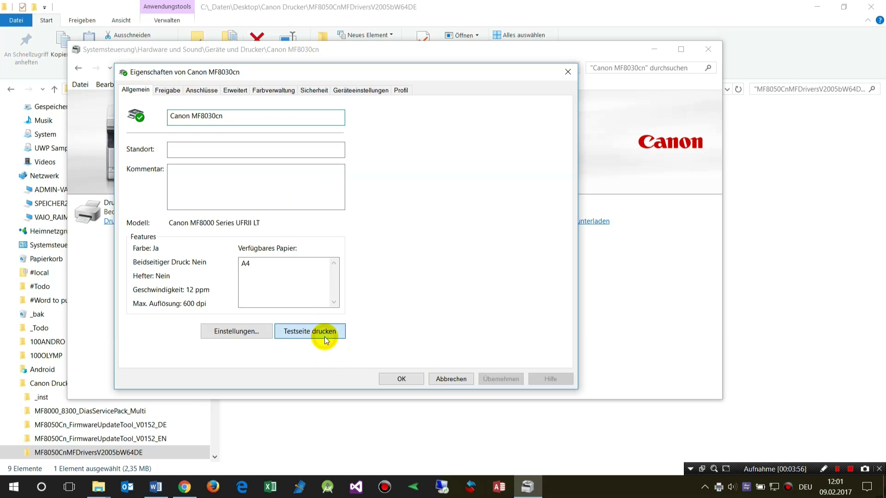
{"action": "left_click", "coordinate": [508, 285]}
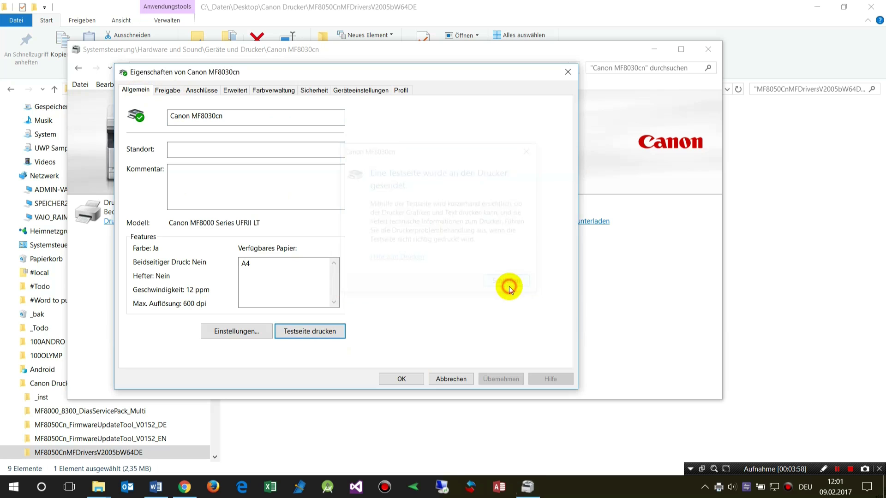